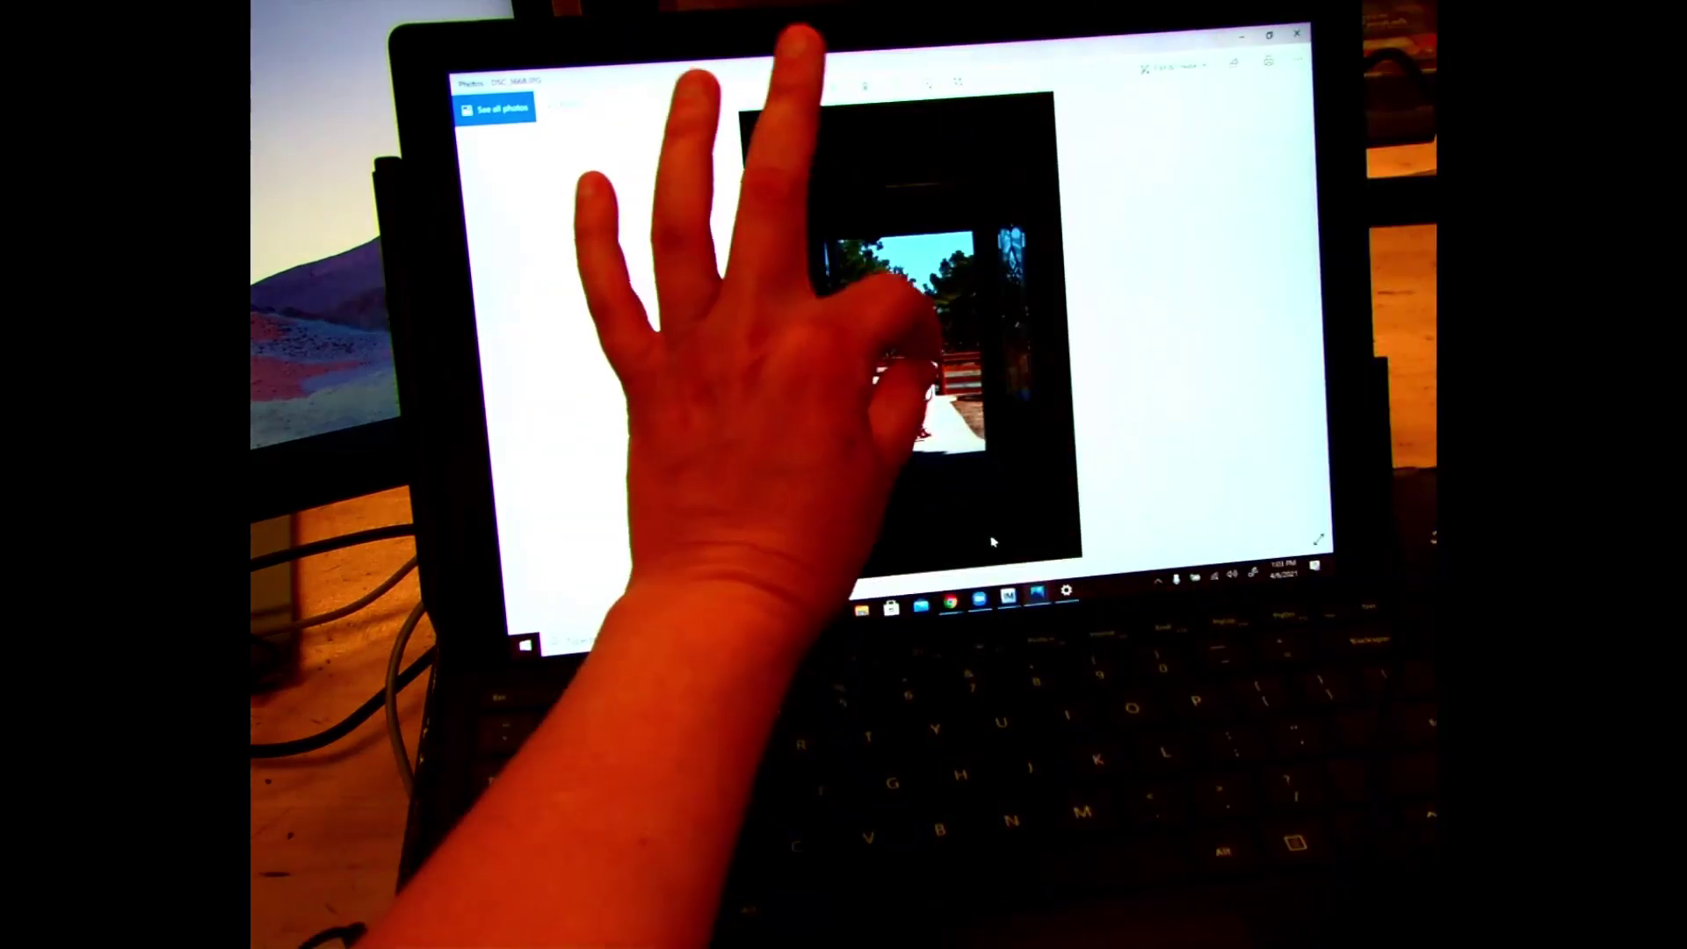
{"action": "scroll", "coordinate": [910, 342], "scroll_direction": "up", "scroll_amount": 5}
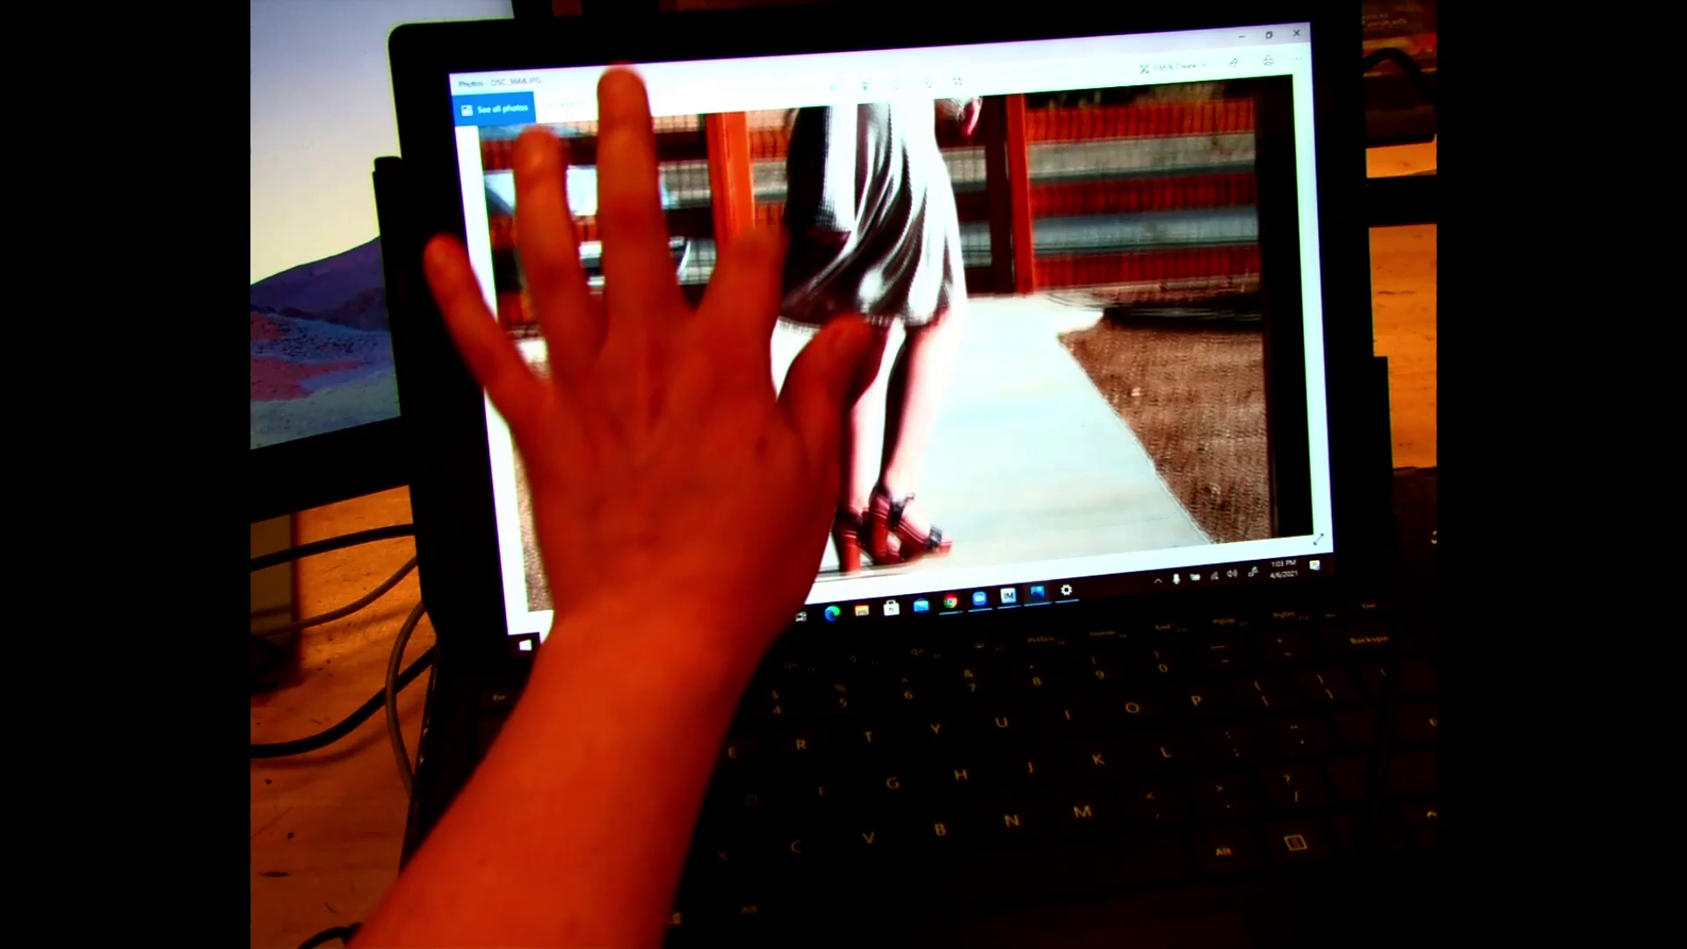
Swipe to the photo of the woman in white and pan the enlarged view toward her upper body.
{"action": "left_click_drag", "start_coordinate": [739, 330], "coordinate": [527, 329]}
{"action": "scroll", "coordinate": [659, 330], "scroll_direction": "up", "scroll_amount": 3}
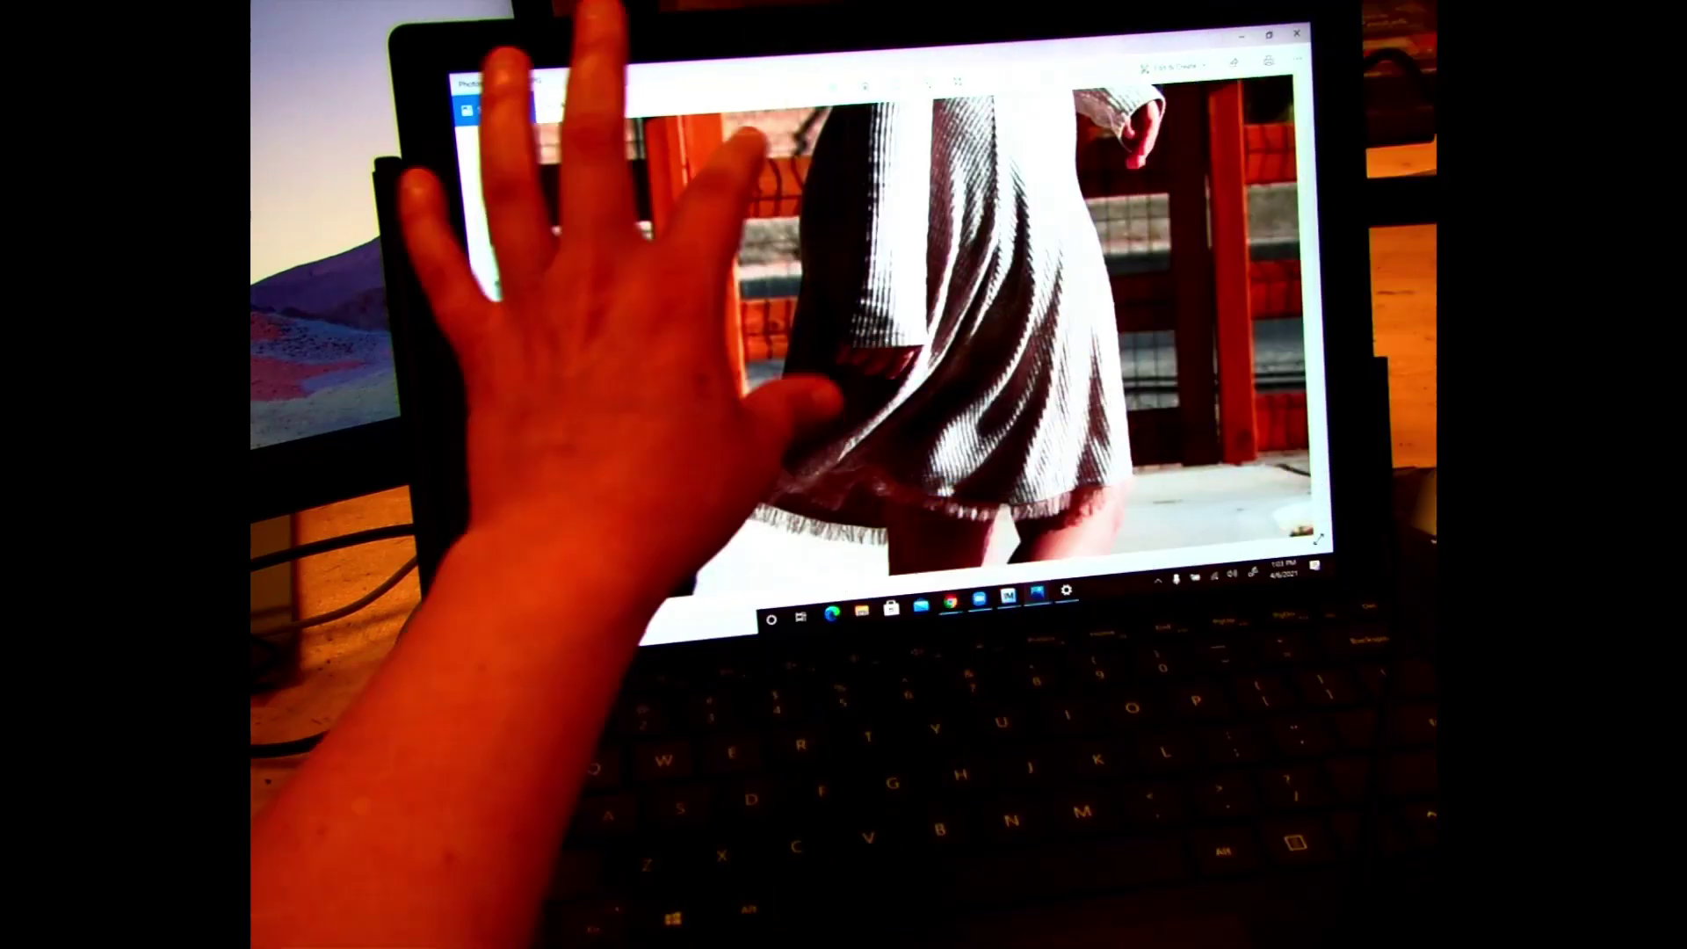
{"action": "left_click_drag", "start_coordinate": [619, 198], "coordinate": [619, 369]}
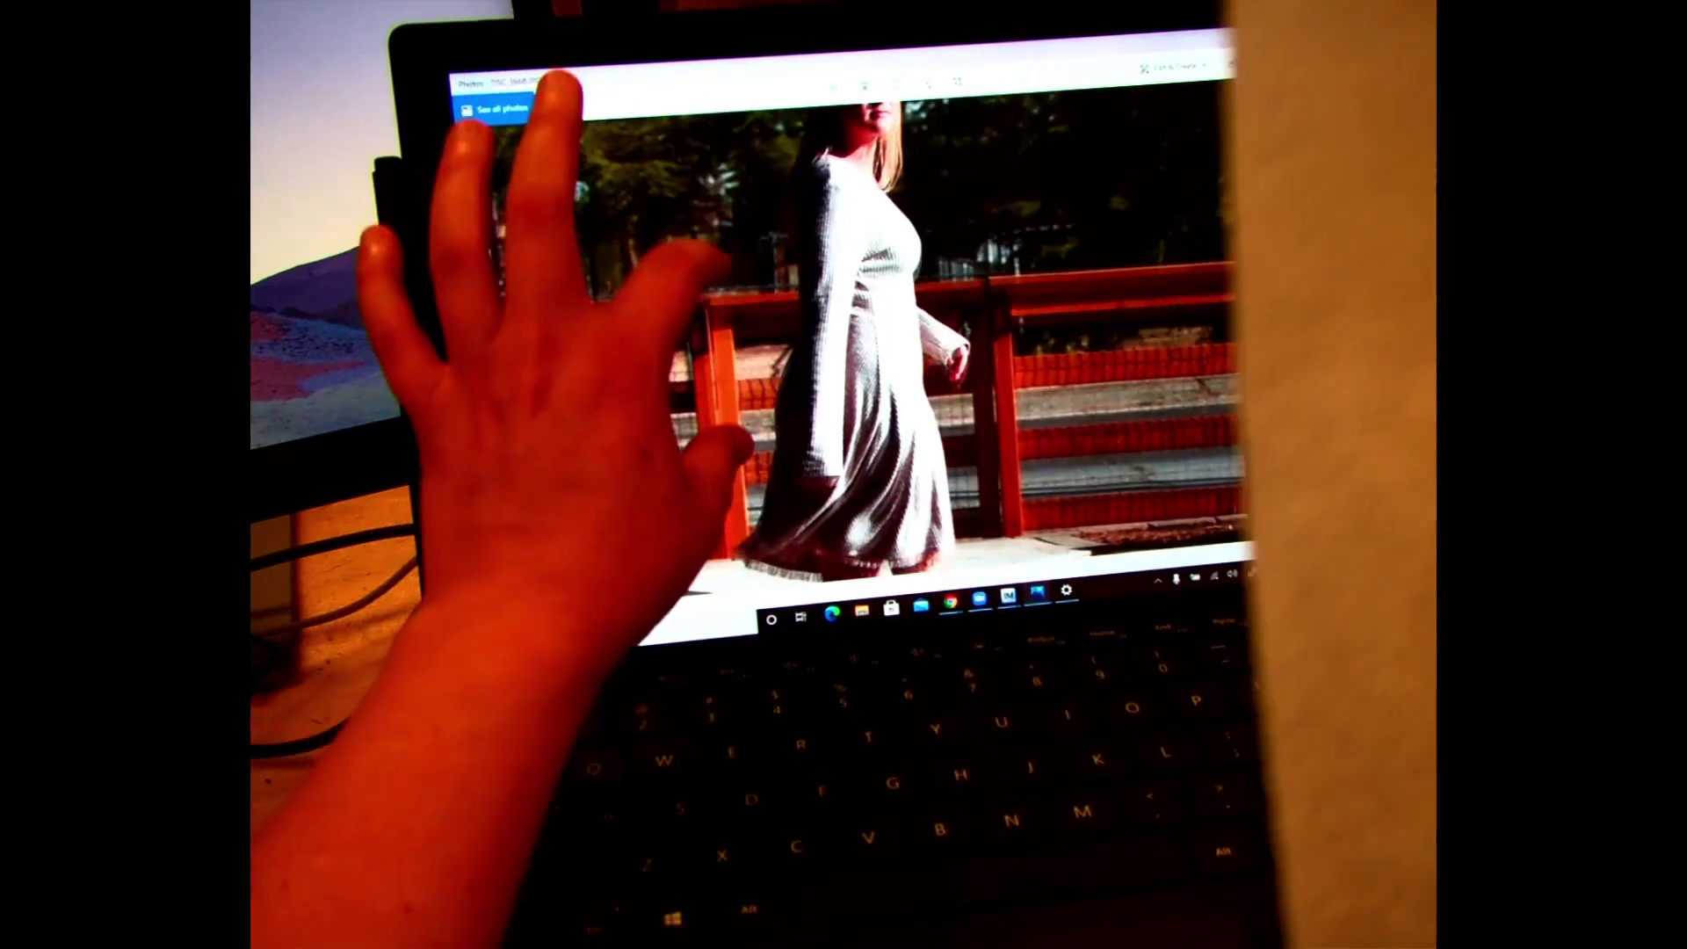